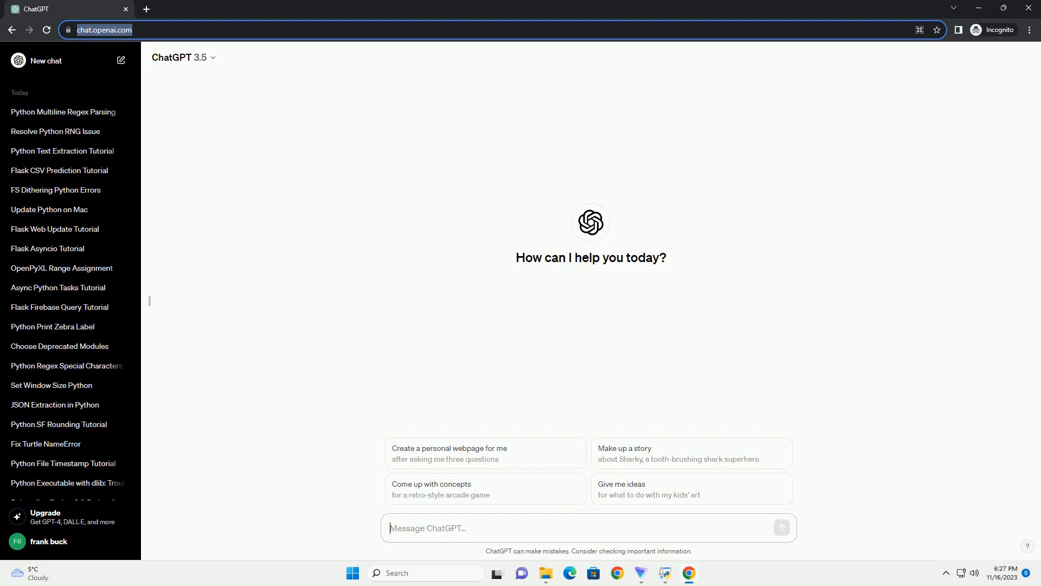
{"action": "type", "text": "write an informative tutorial about Dynamic Two Dimensional Array Creation Python with code example"}
- Send the request for a Python dynamic two-dimensional array tutorial with code examples
{"action": "key", "text": "Return"}
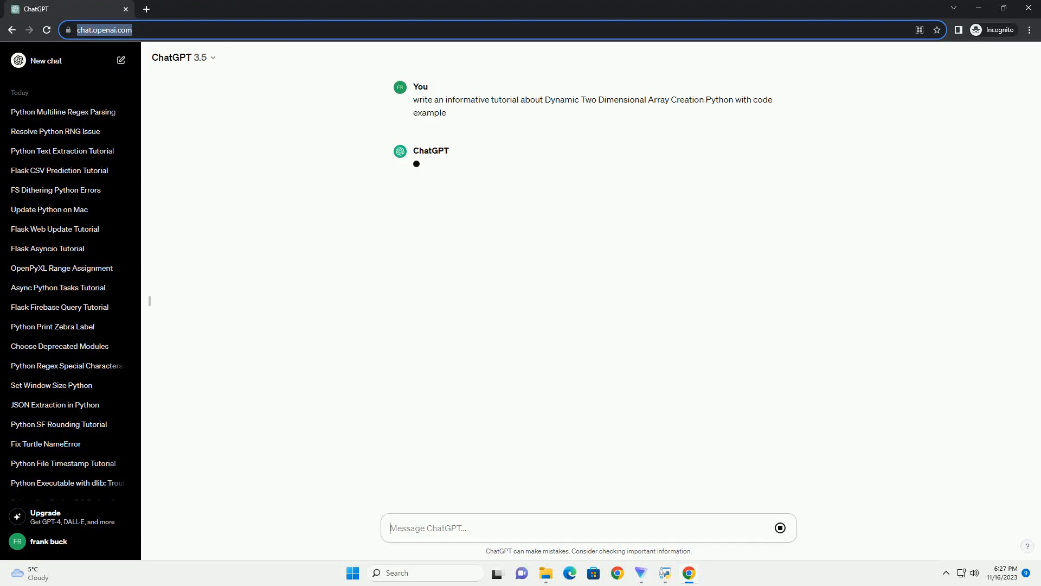